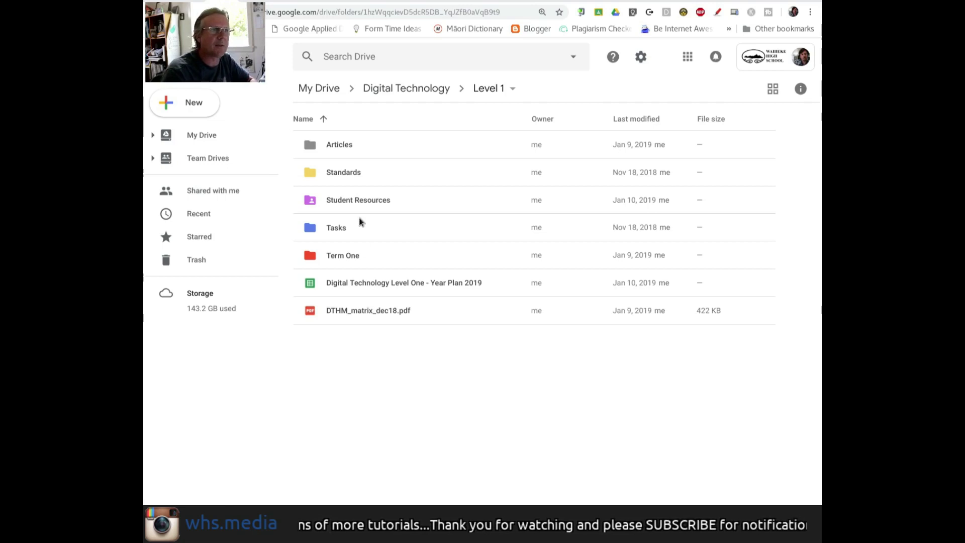
# Circle the Student Resources folder with the on-screen pen to highlight it
pyautogui.click(718, 11)
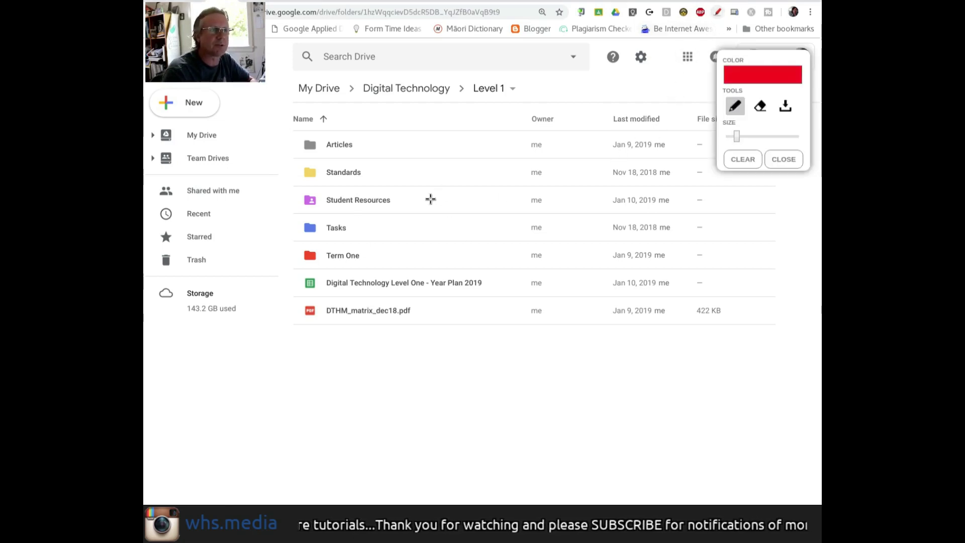
pyautogui.moveTo(406, 185)
pyautogui.mouseDown()
pyautogui.moveTo(262, 220)
pyautogui.moveTo(401, 196)
pyautogui.mouseUp()
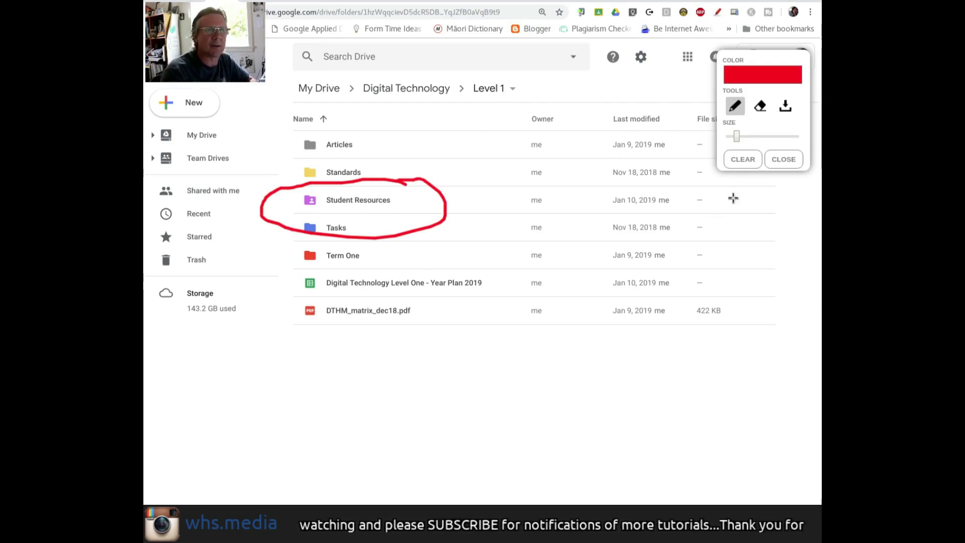
pyautogui.click(783, 161)
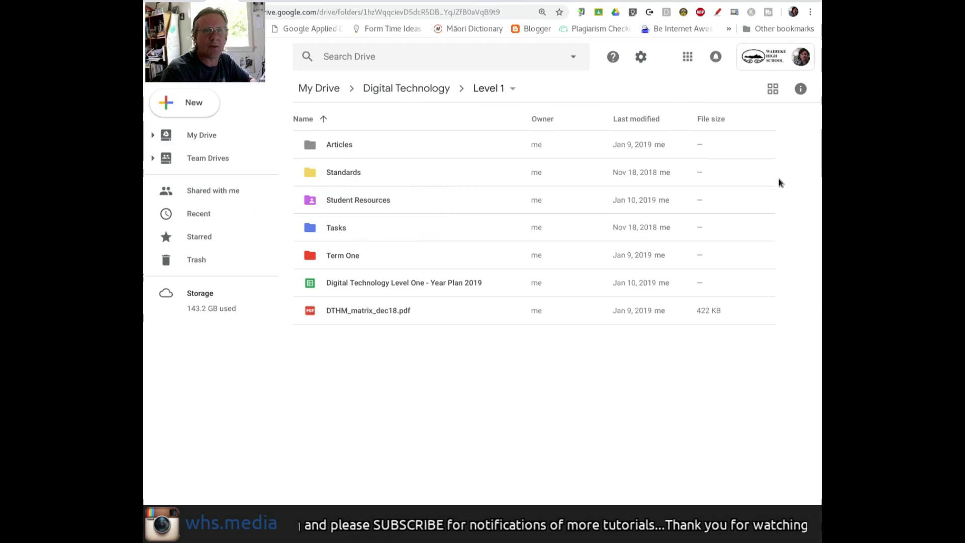
# Share Student Resources as view-only for anyone at Waiheke High School and copy its link
pyautogui.click(341, 212)
pyautogui.rightClick(342, 218)
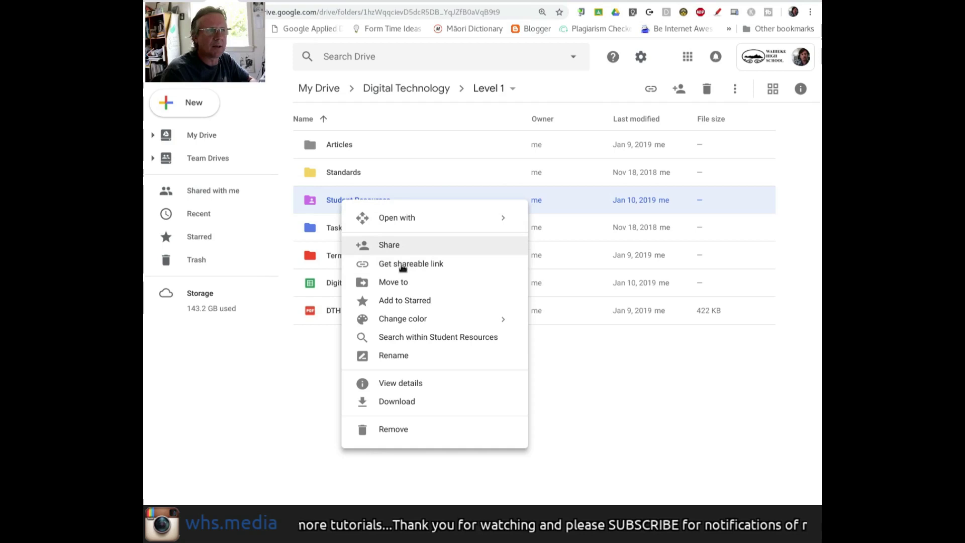
pyautogui.click(396, 246)
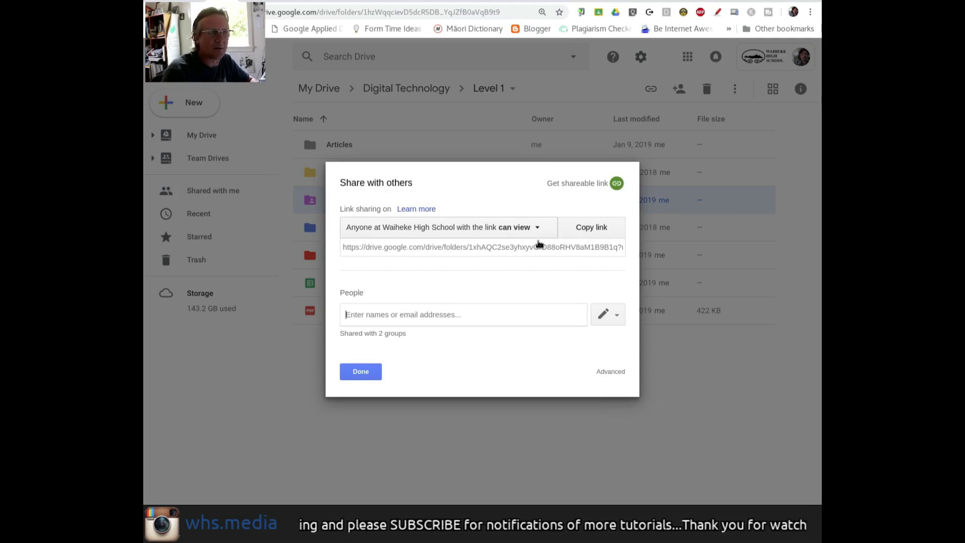
pyautogui.click(539, 241)
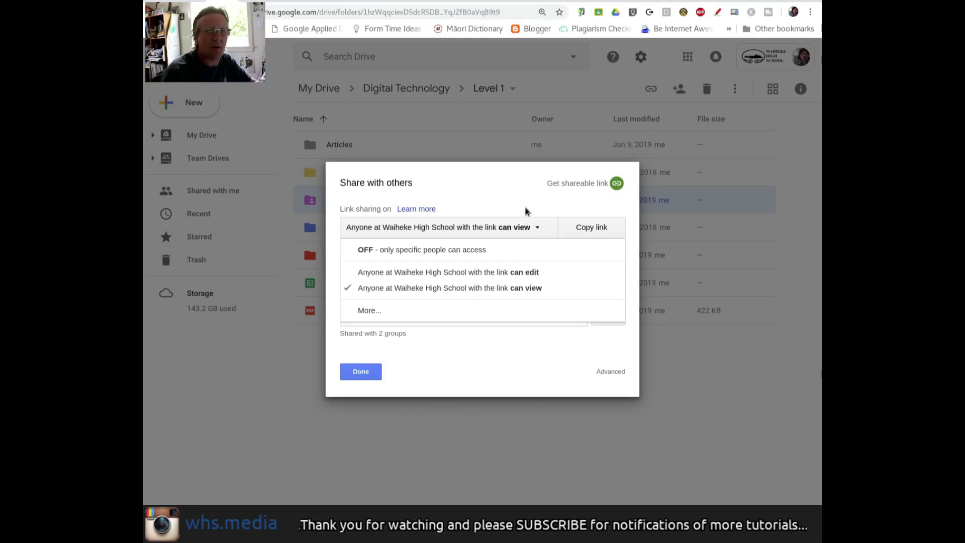
pyautogui.click(519, 390)
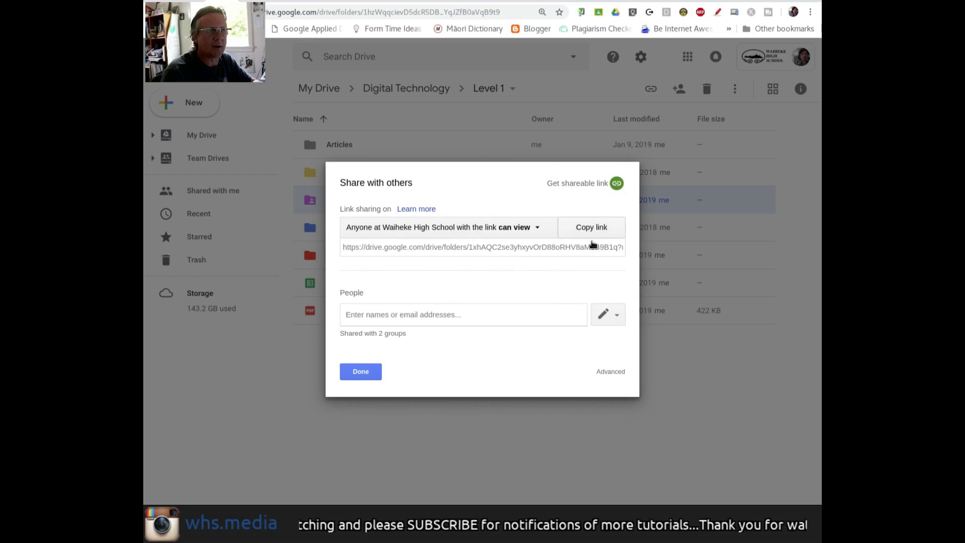
pyautogui.click(592, 244)
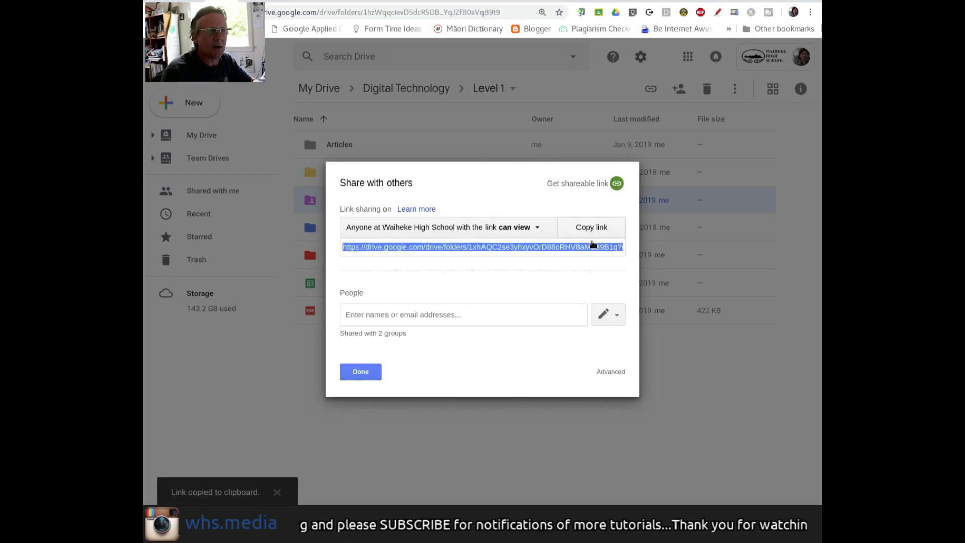
pyautogui.click(373, 378)
# Copy the Student Resources shareable link again and circle the link-copied confirmation
pyautogui.rightClick(383, 201)
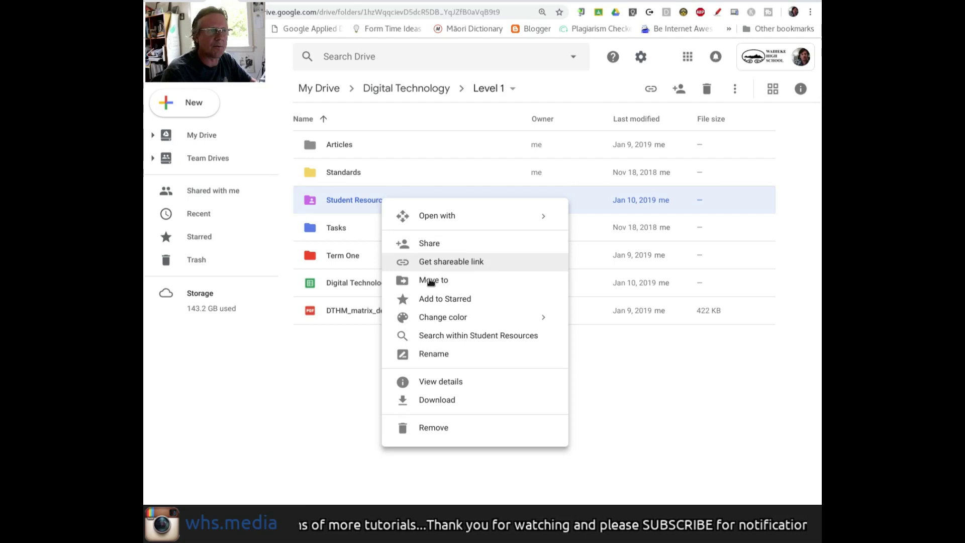
pyautogui.click(431, 282)
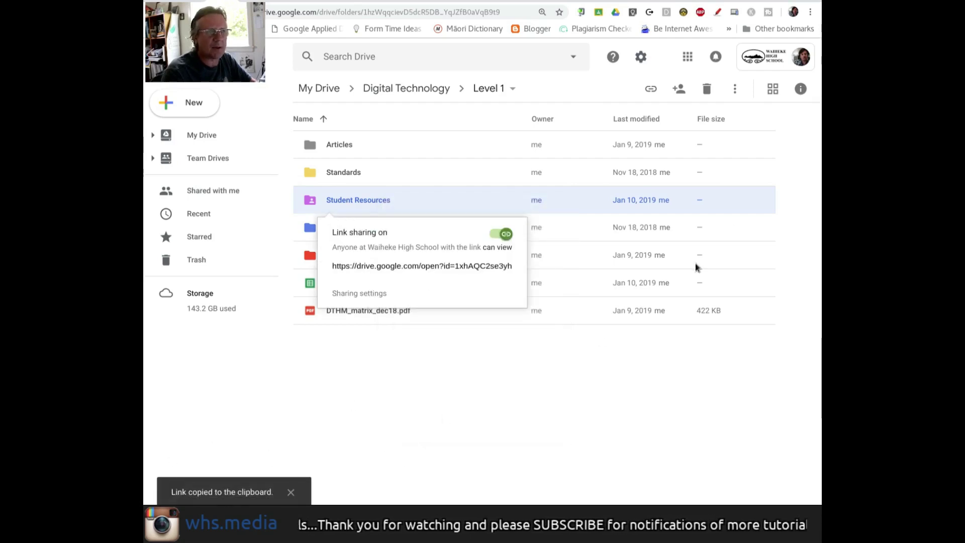
pyautogui.click(717, 11)
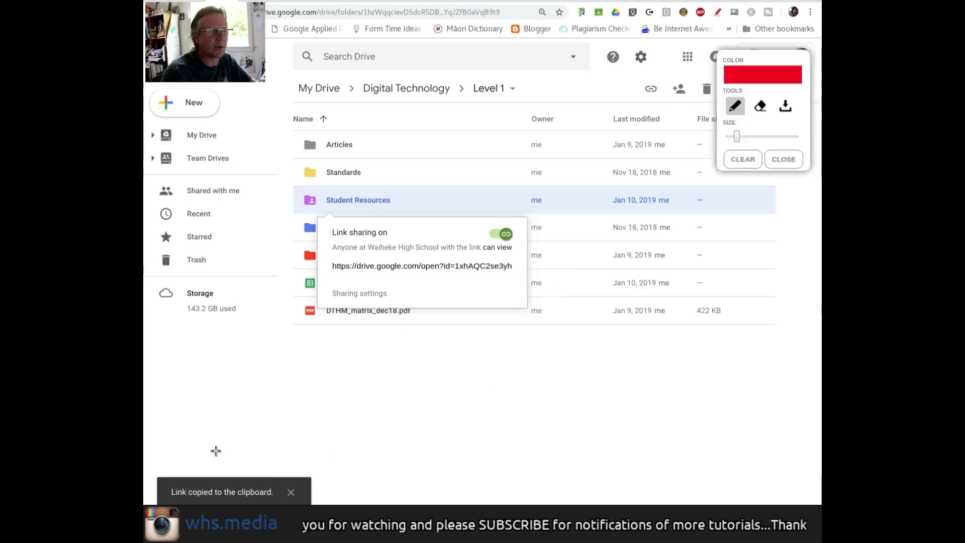
pyautogui.moveTo(211, 436)
pyautogui.mouseDown()
pyautogui.moveTo(151, 495)
pyautogui.moveTo(280, 454)
pyautogui.moveTo(178, 430)
pyautogui.mouseUp()
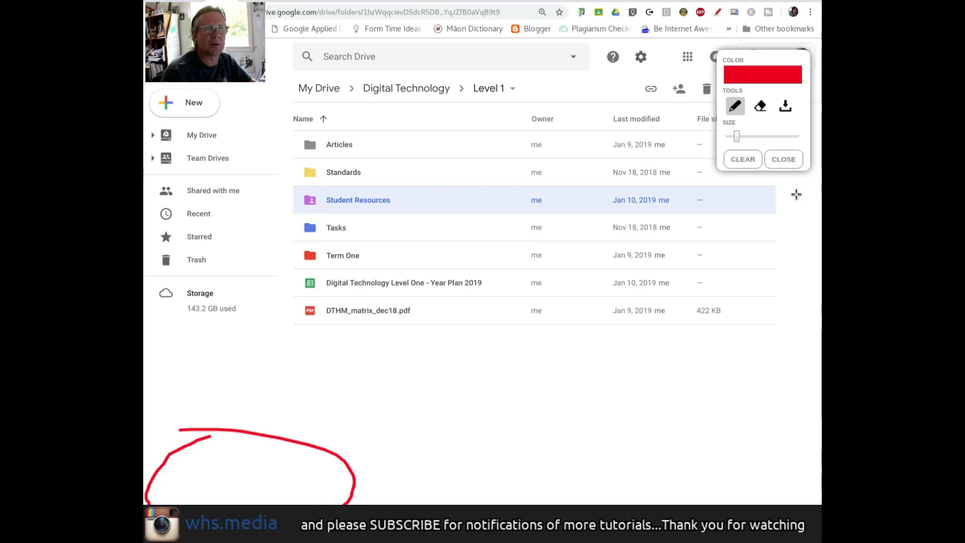
pyautogui.click(784, 159)
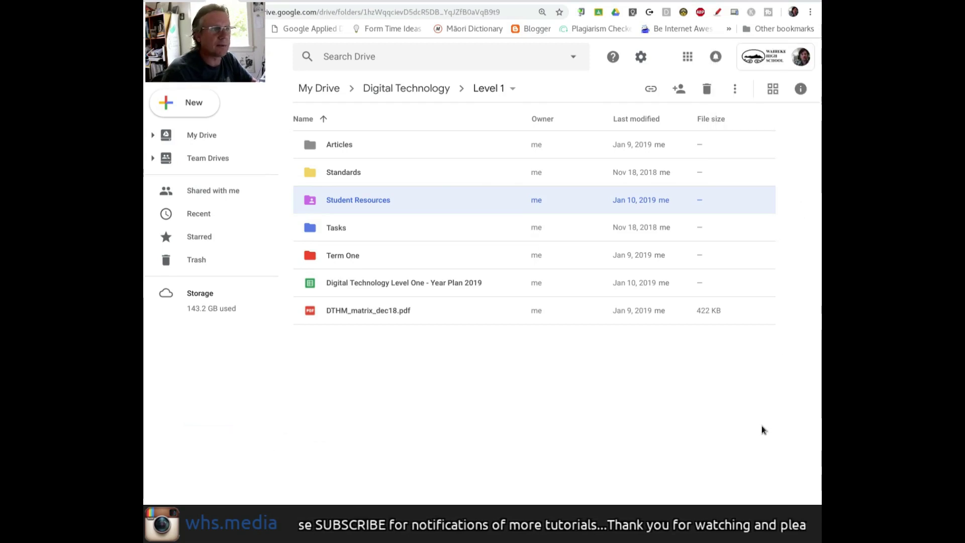
# Open Student Resources, then its Web Design subfolder, and return to Student Resources
pyautogui.doubleClick(368, 212)
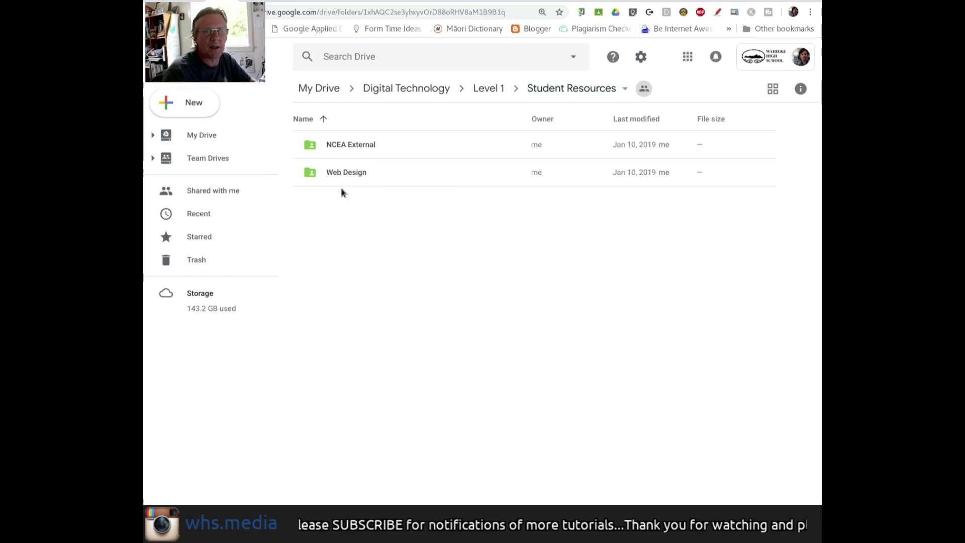
pyautogui.doubleClick(342, 184)
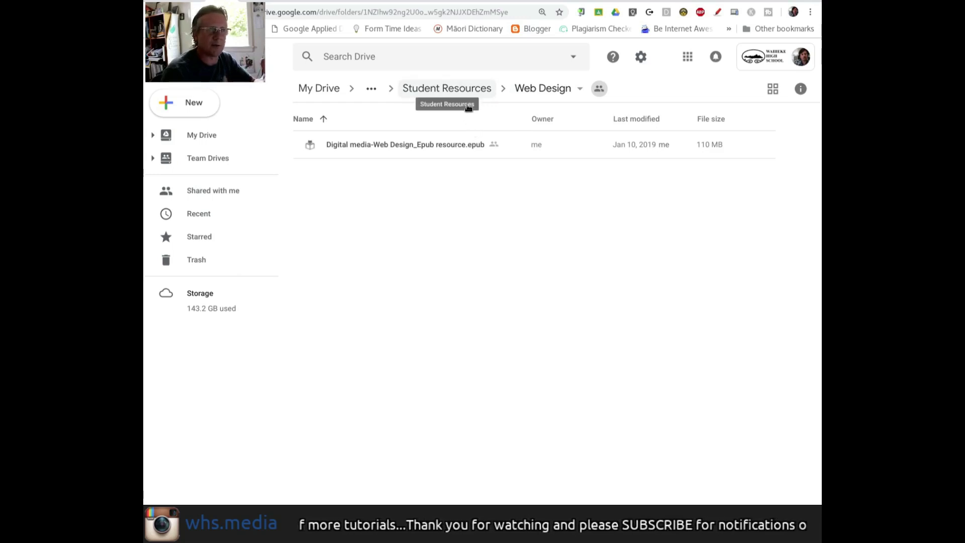
pyautogui.click(468, 106)
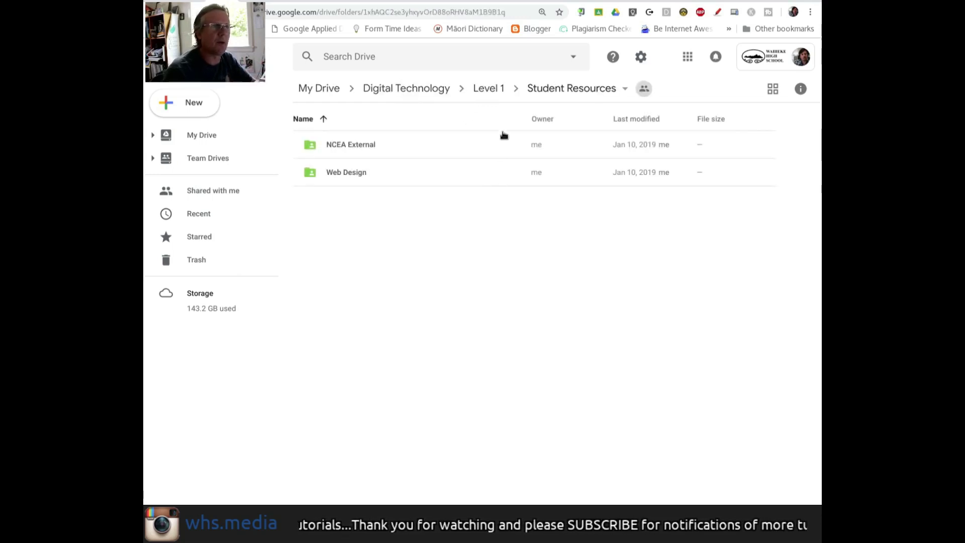
# Go back to the Level 1 folder, annotate the screen, then view the class's People list
pyautogui.click(496, 107)
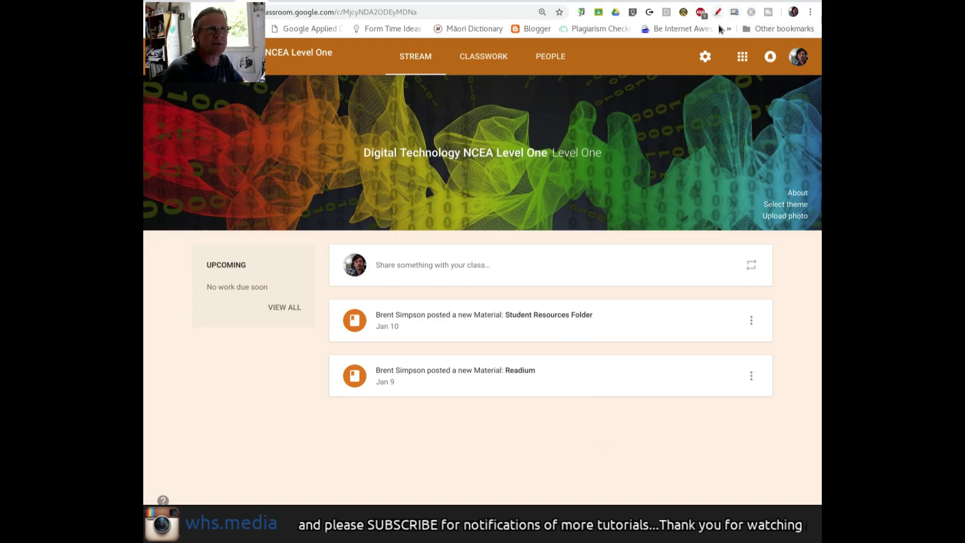
pyautogui.click(718, 12)
pyautogui.moveTo(406, 40)
pyautogui.mouseDown()
pyautogui.moveTo(334, 61)
pyautogui.moveTo(477, 103)
pyautogui.moveTo(583, 51)
pyautogui.moveTo(521, 39)
pyautogui.mouseUp()
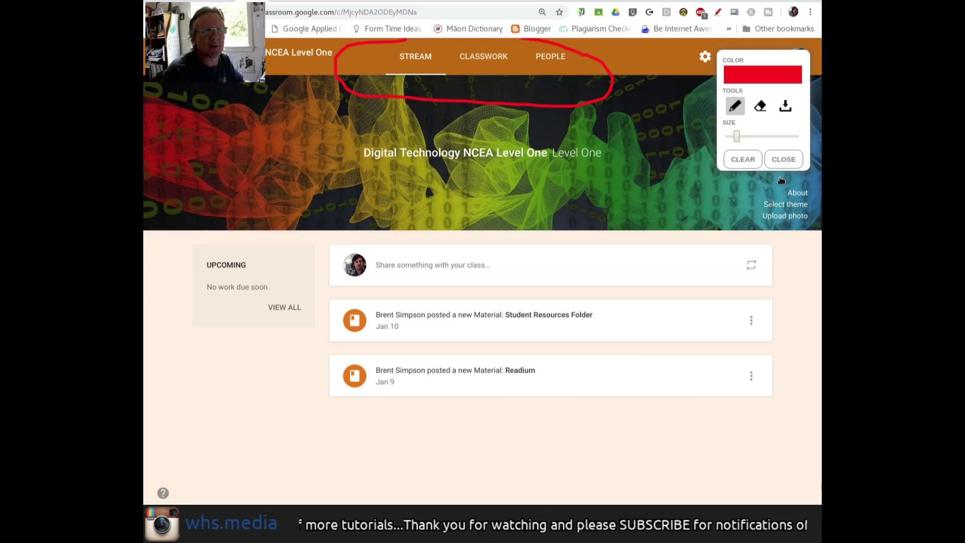
pyautogui.click(783, 160)
pyautogui.click(549, 68)
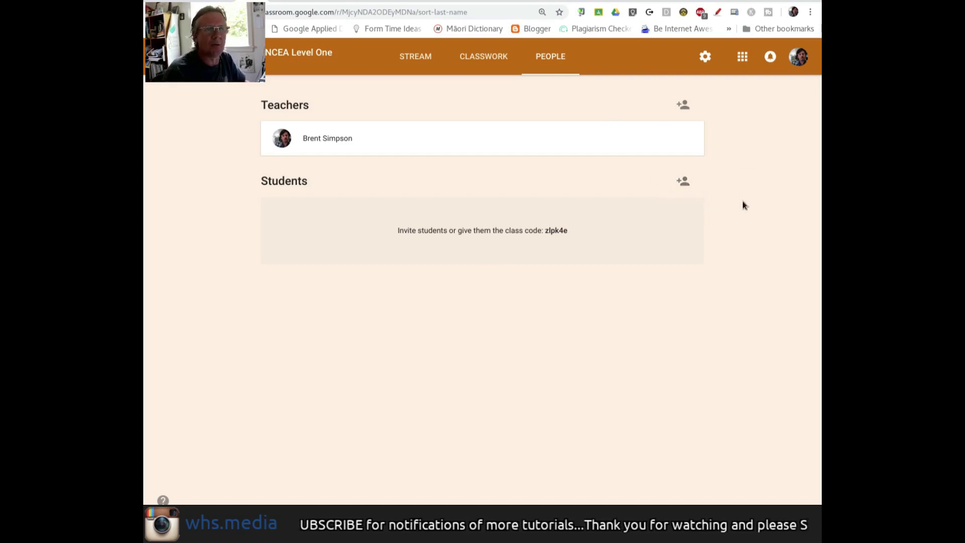
# Show the Classwork page and bring up the Create menu of post types
pyautogui.click(482, 70)
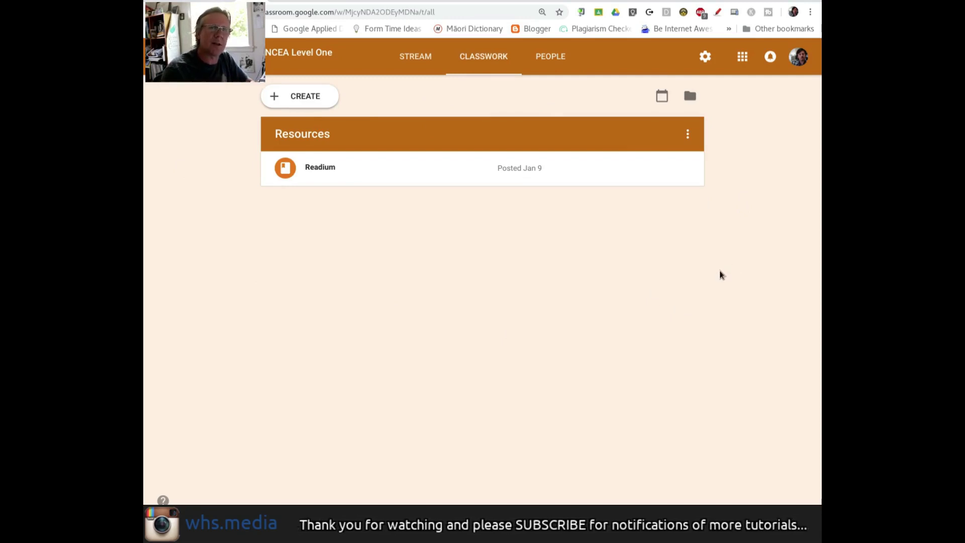
pyautogui.click(308, 106)
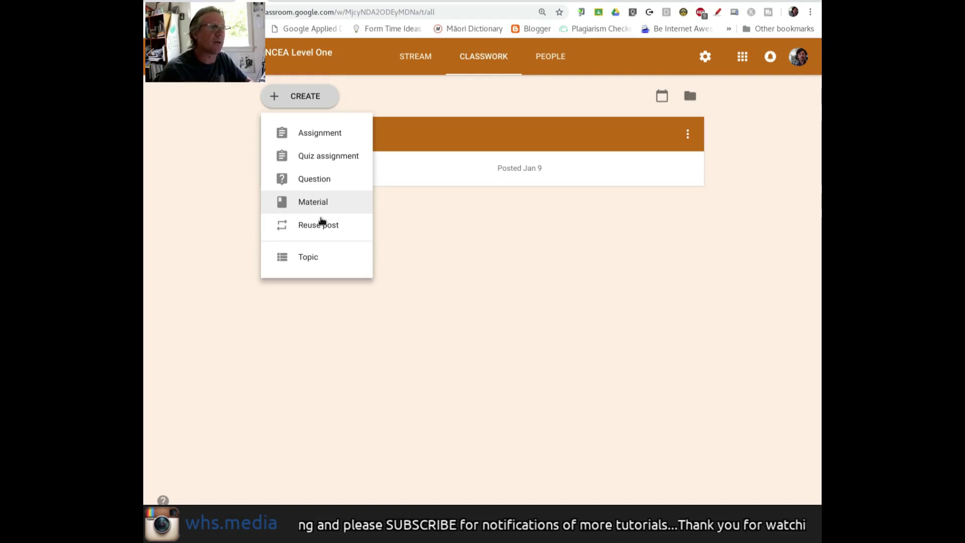
# Start a new Material post titled 'Student Resources Folder'
pyautogui.click(320, 212)
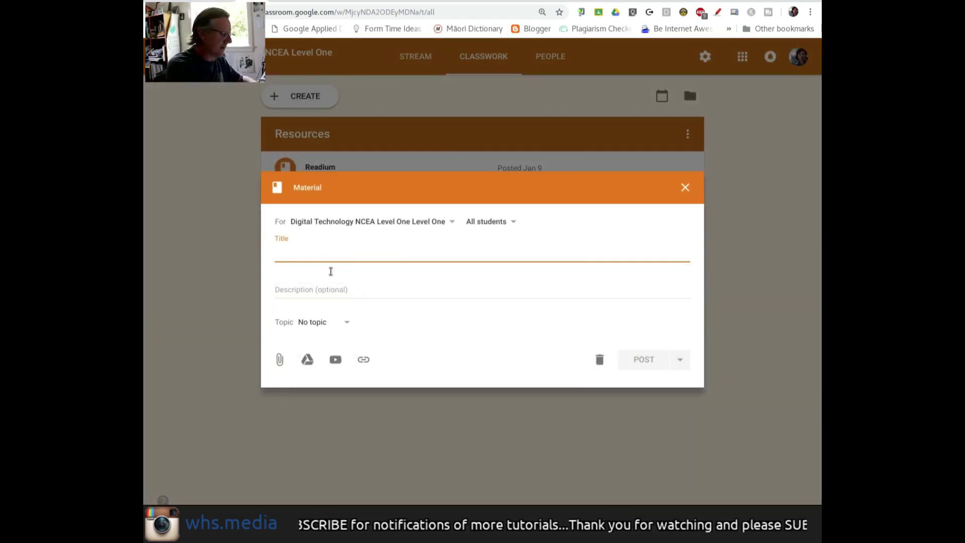
pyautogui.write('Students')
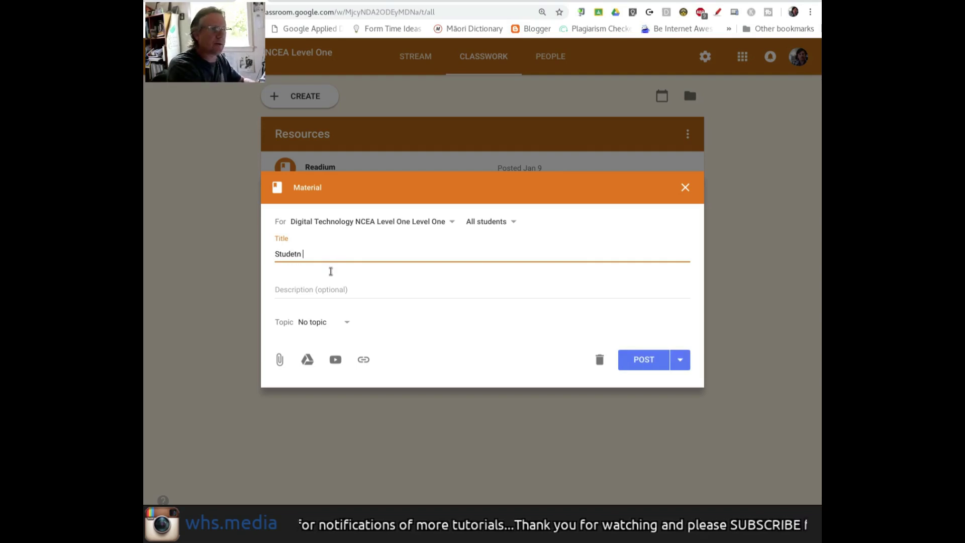
pyautogui.press('BackSpace')
pyautogui.press('BackSpace')
pyautogui.press('BackSpace')
pyautogui.write('nt Resource')
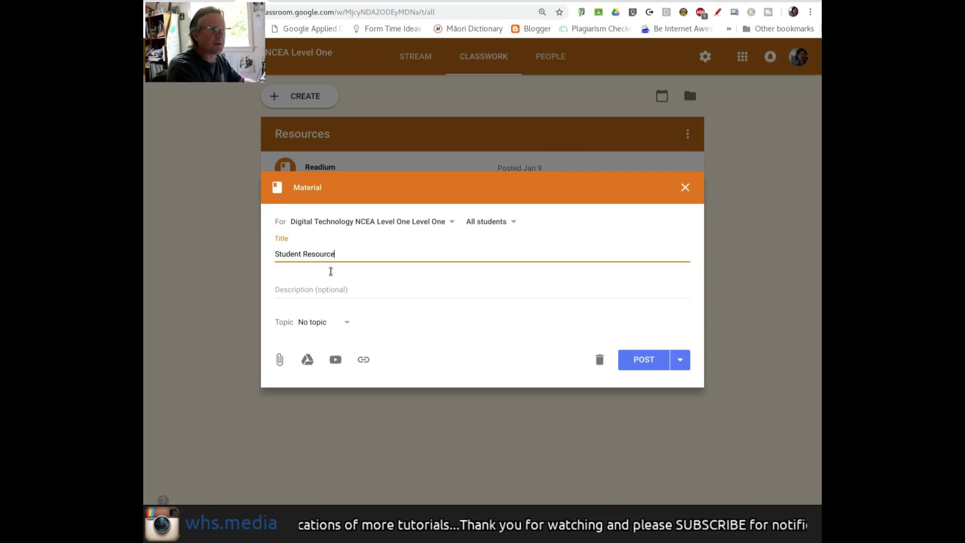
pyautogui.write('s Folder')
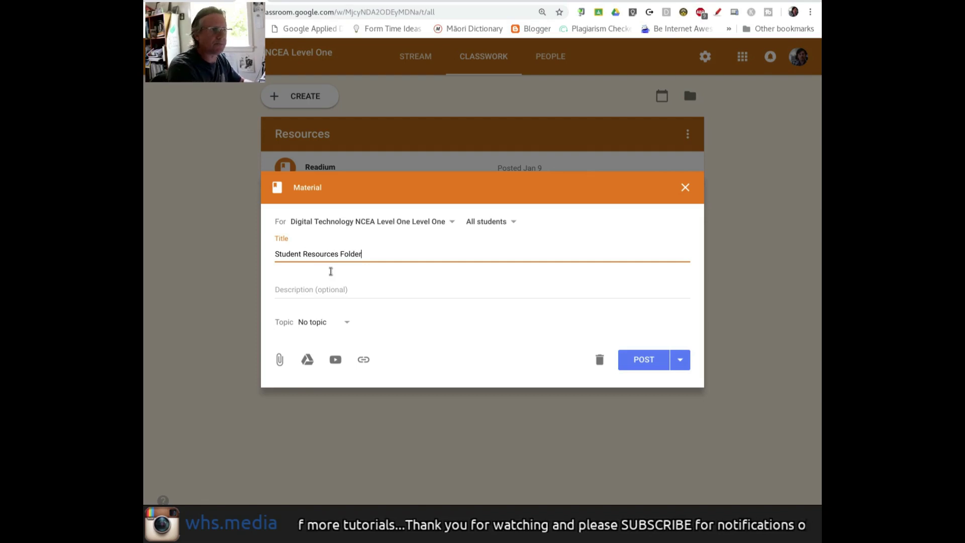
# Describe it as a folder for this class's resources and file it under the Resources topic
pyautogui.click(338, 305)
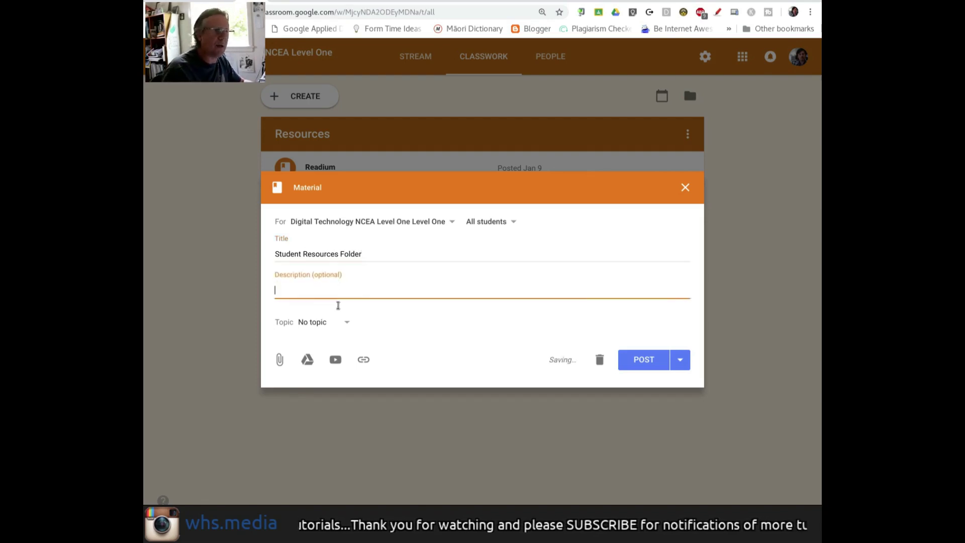
pyautogui.write('A')
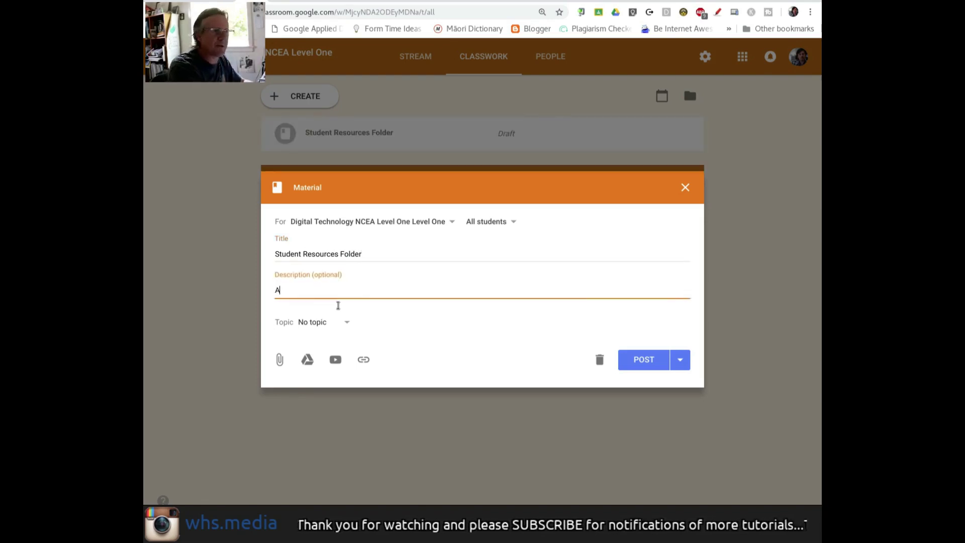
pyautogui.write(' folder fol')
pyautogui.press('BackSpace')
pyautogui.press('BackSpace')
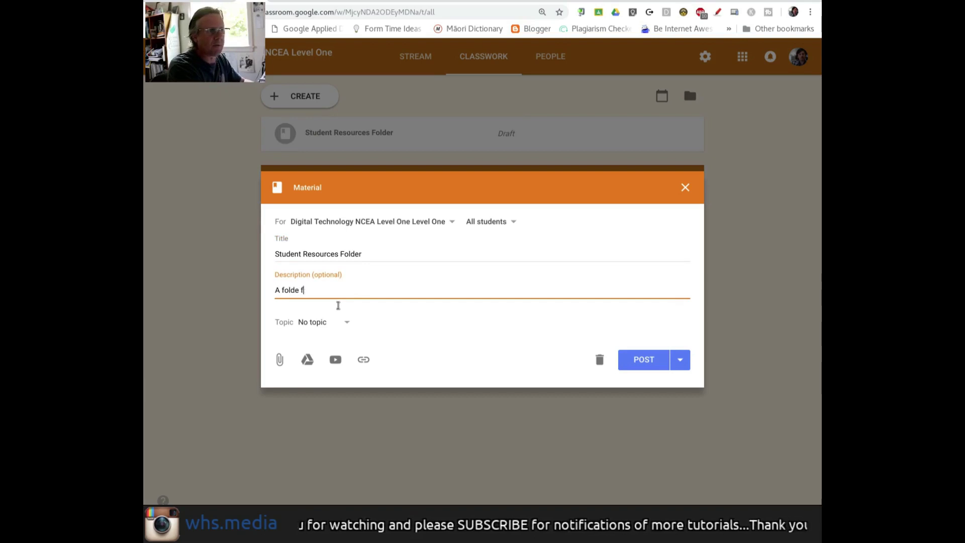
pyautogui.write('or st')
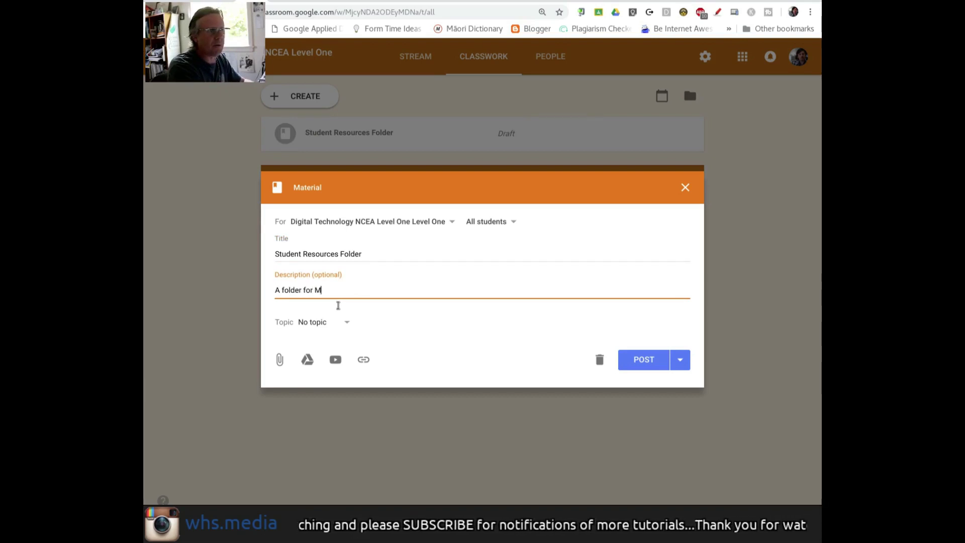
pyautogui.press('BackSpace')
pyautogui.press('BackSpace')
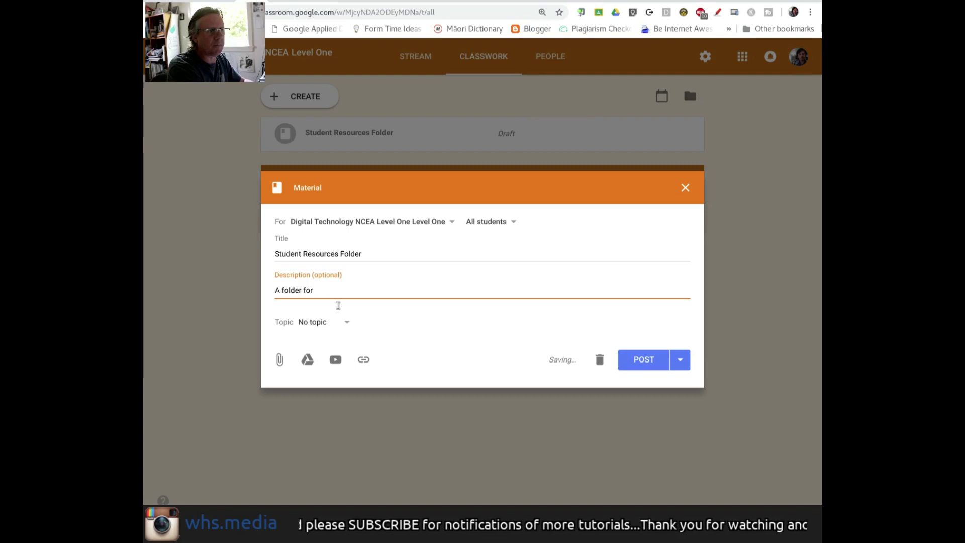
pyautogui.write('resource')
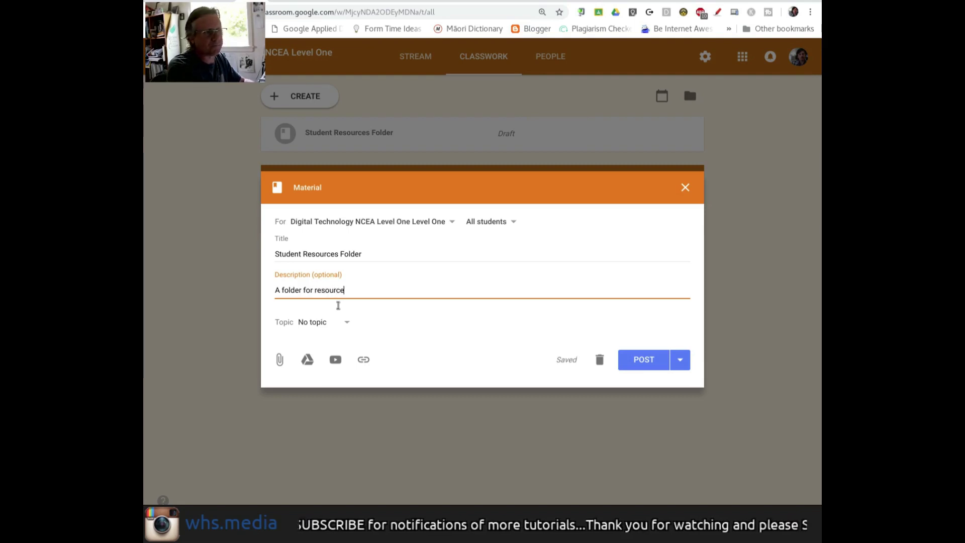
pyautogui.write('s for this')
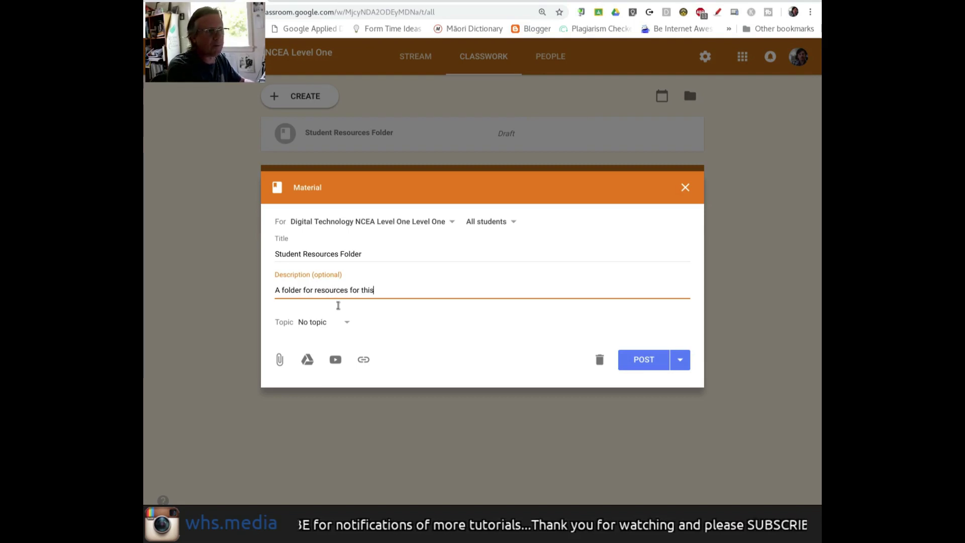
pyautogui.write(' class.')
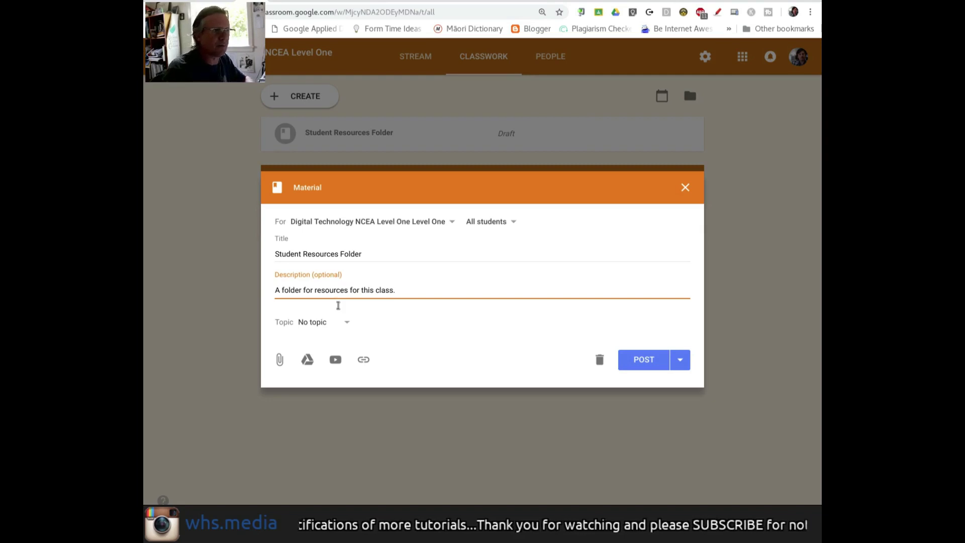
pyautogui.click(351, 341)
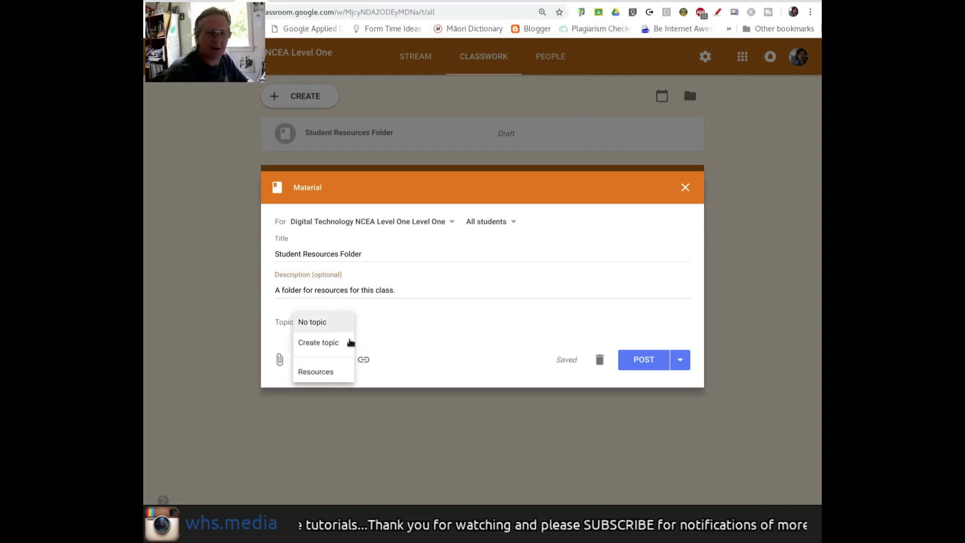
pyautogui.click(329, 382)
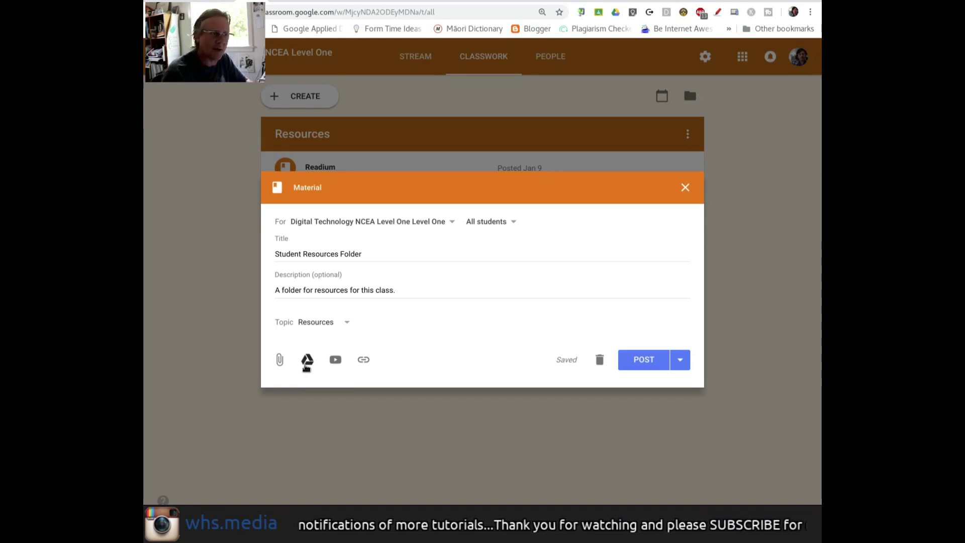
# Attach the pasted Drive folder link to the material and post it
pyautogui.click(364, 377)
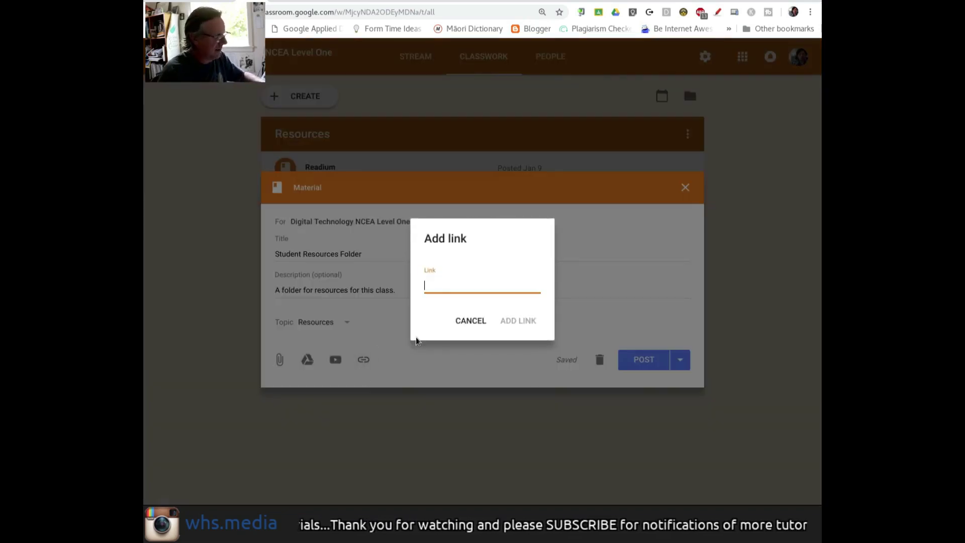
pyautogui.hotkey('ctrl', 'v')
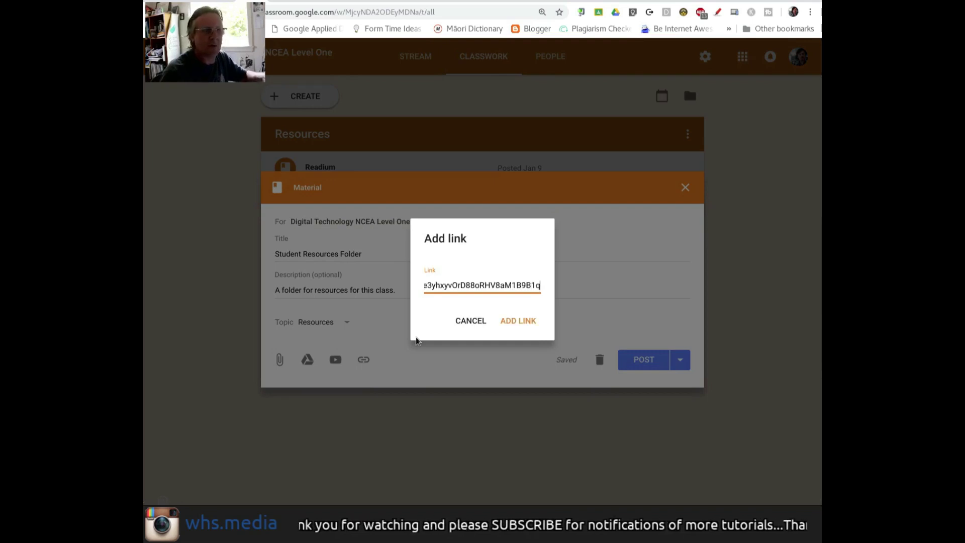
pyautogui.click(508, 332)
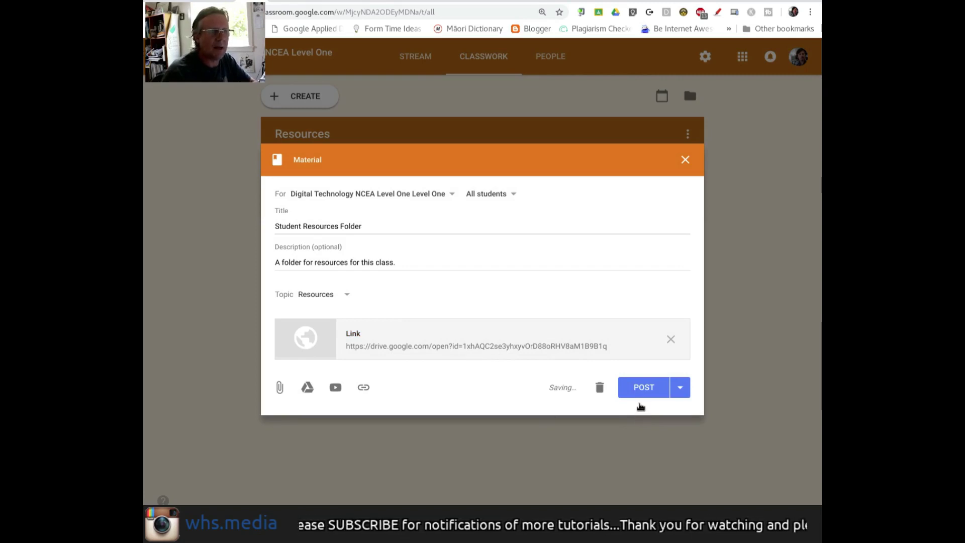
pyautogui.click(640, 403)
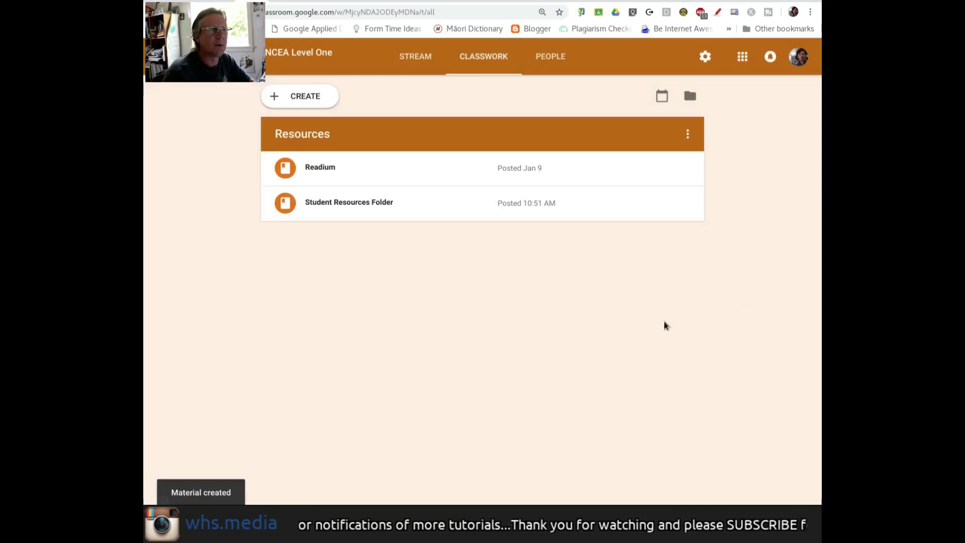
# Expand the Student Resources Folder post and open its attached Drive folder
pyautogui.click(433, 219)
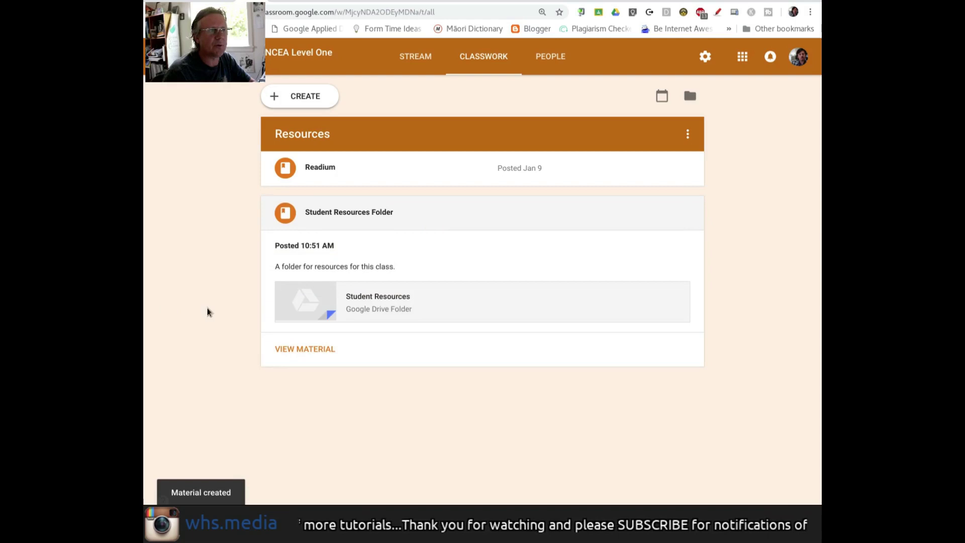
pyautogui.click(368, 312)
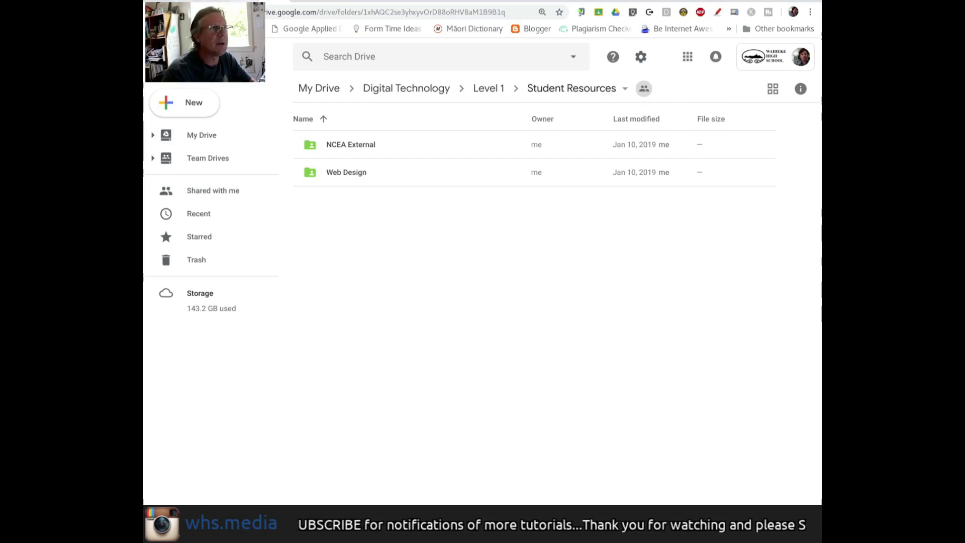
# Switch back to the Google Classroom Classwork tab with Ctrl+Tab
pyautogui.hotkey('ctrl', 'Tab')
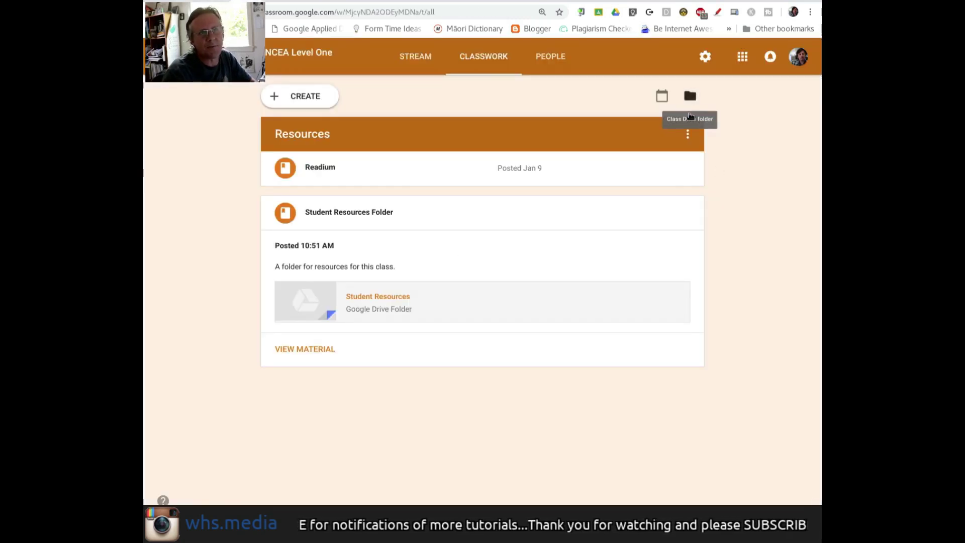